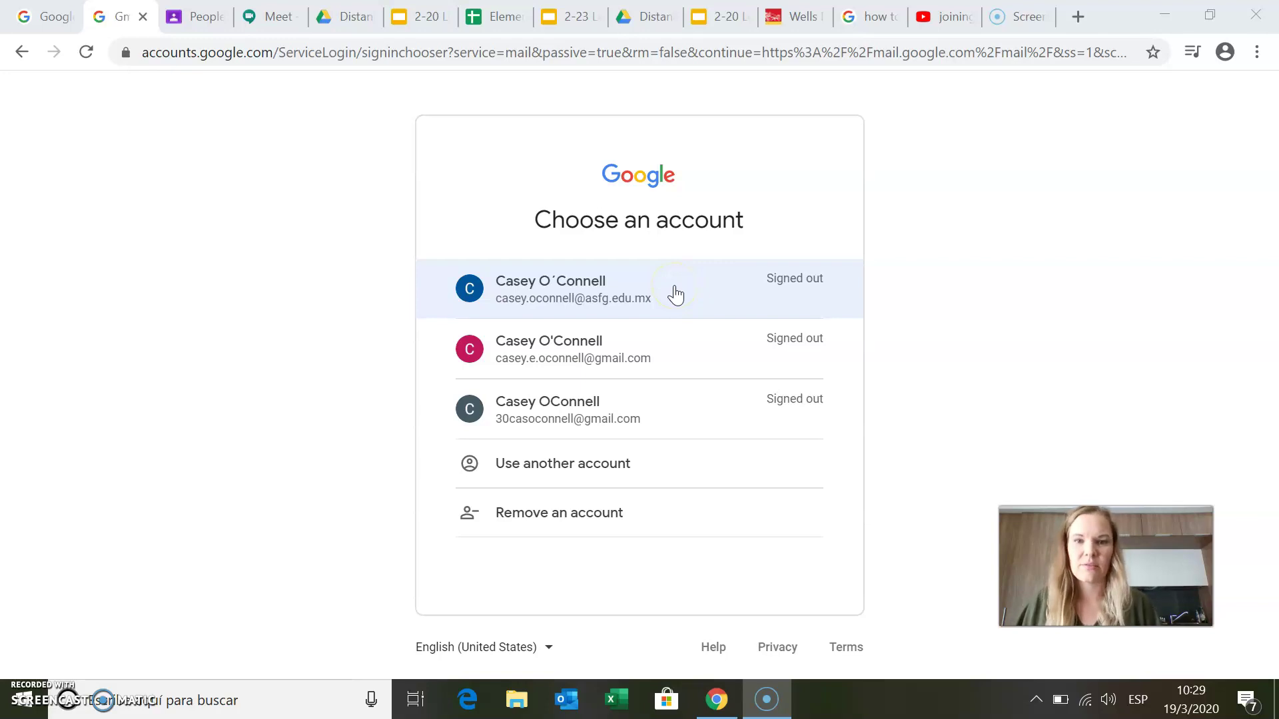
# Step: Choose the school account and submit its password to reach the Gmail inbox
pyautogui.click(664, 300)
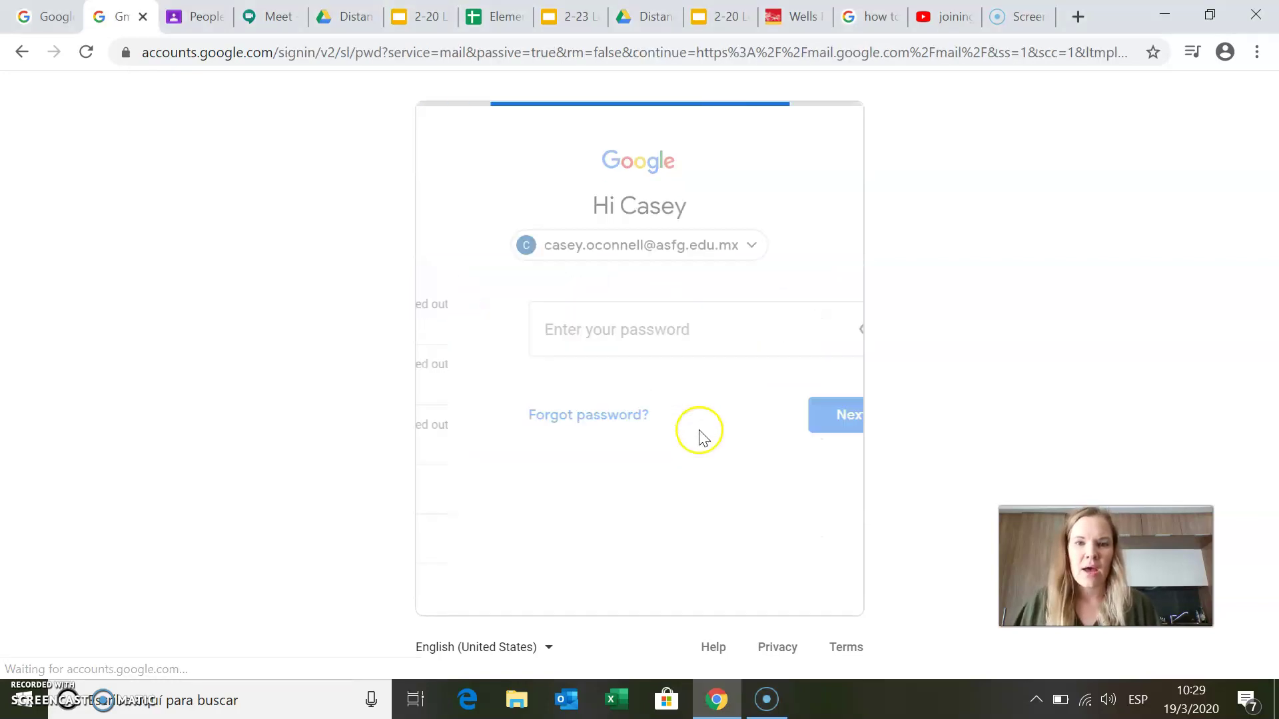
pyautogui.click(794, 430)
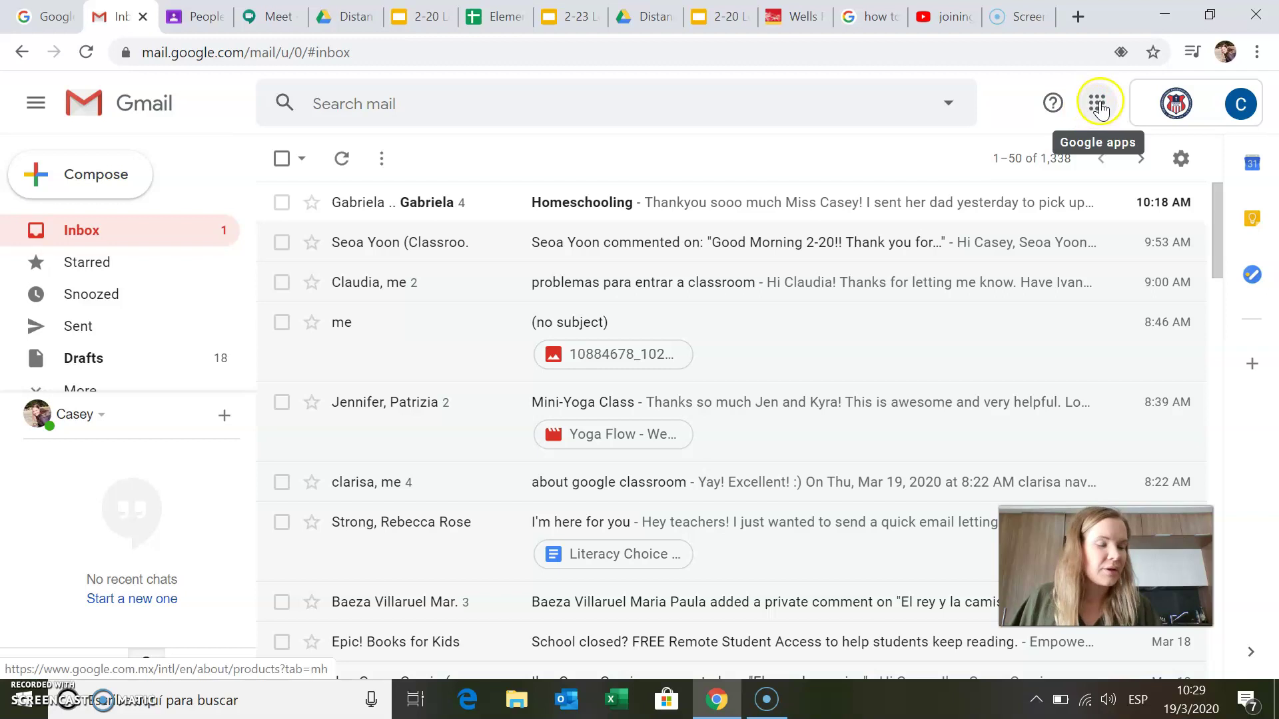
# Step: Launch Google Meet from Gmail's Google apps launcher
pyautogui.click(1099, 108)
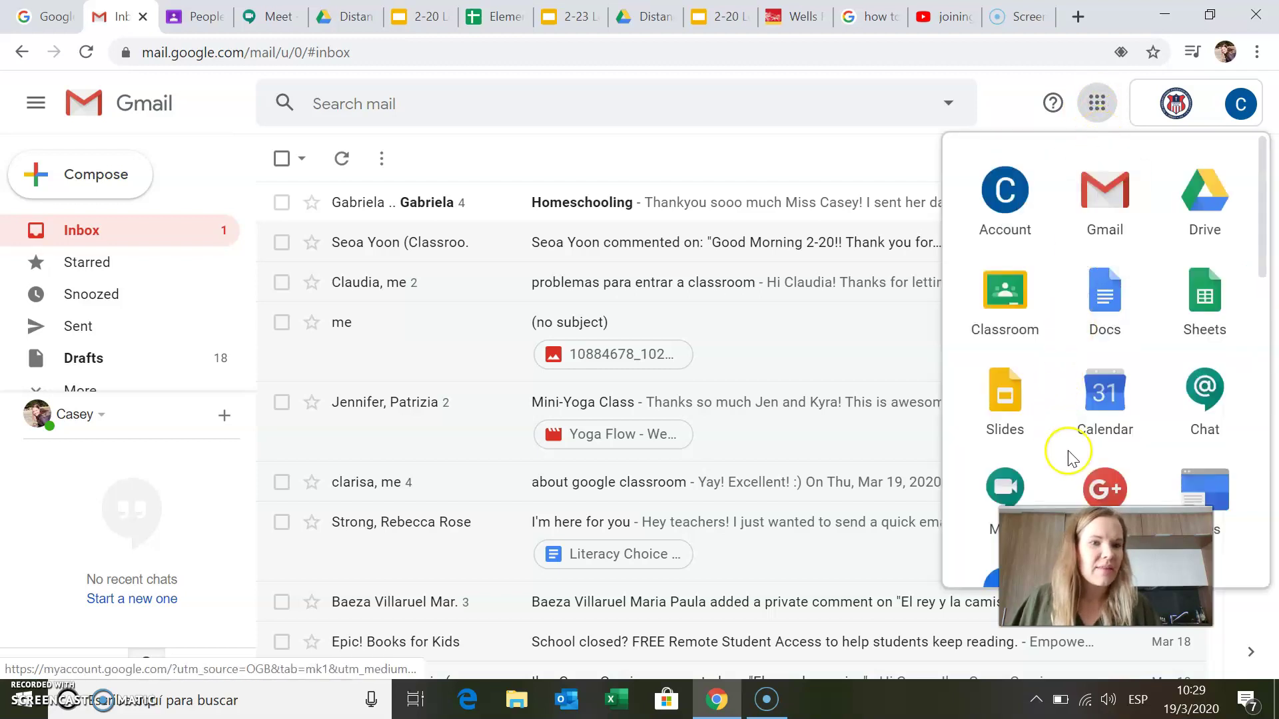
pyautogui.scroll(-1, 1065, 450)
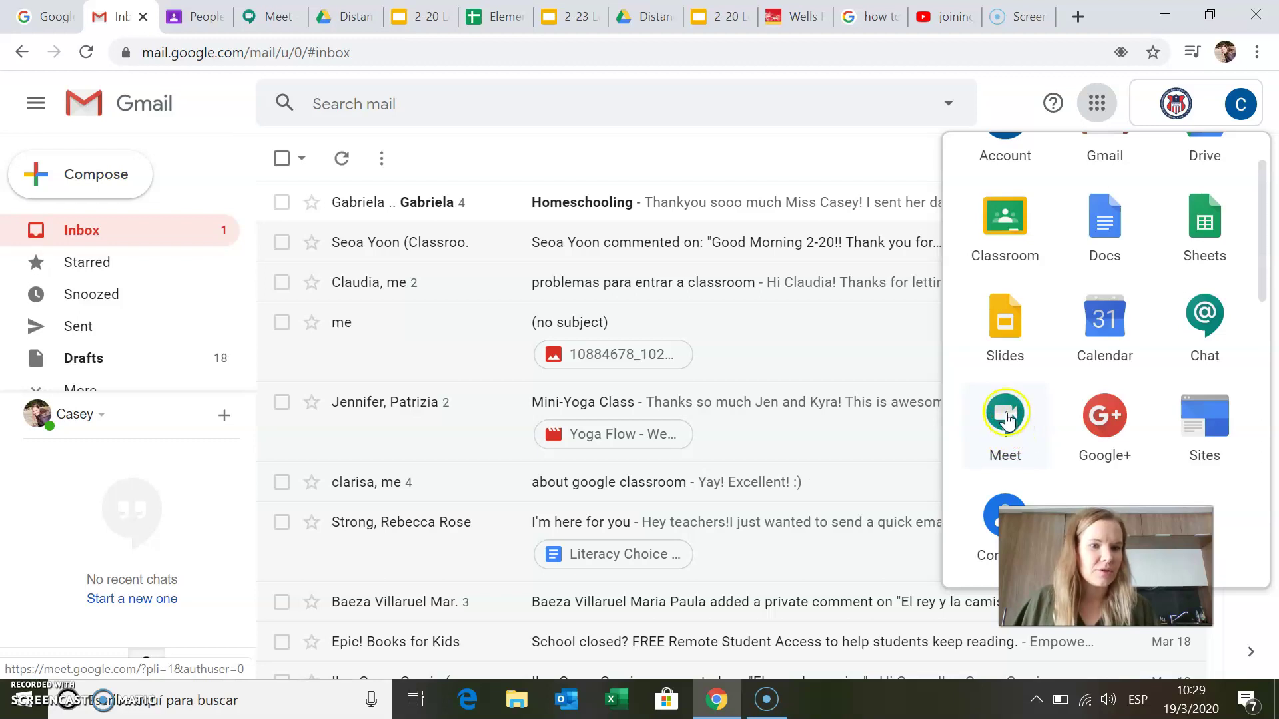
pyautogui.click(1013, 426)
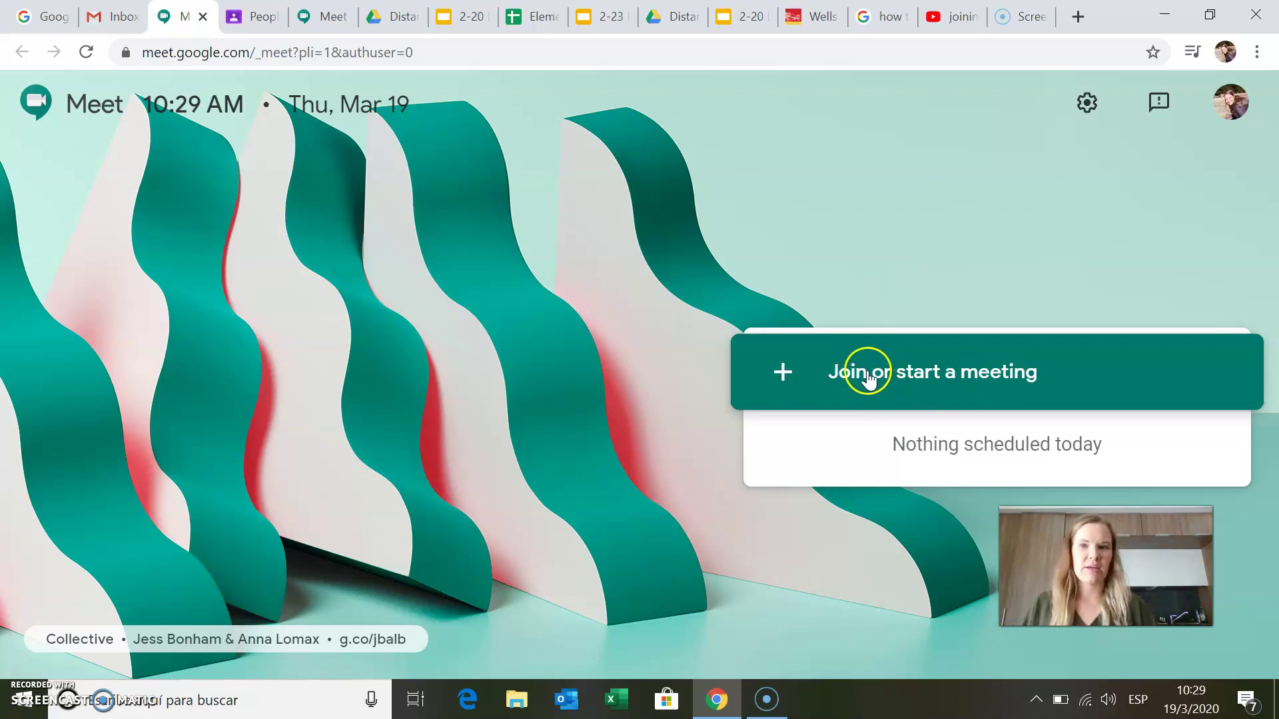
# Step: Enter the meeting nickname 'classmeeting220' and continue to its pre-join screen
pyautogui.click(867, 378)
pyautogui.write('classm')
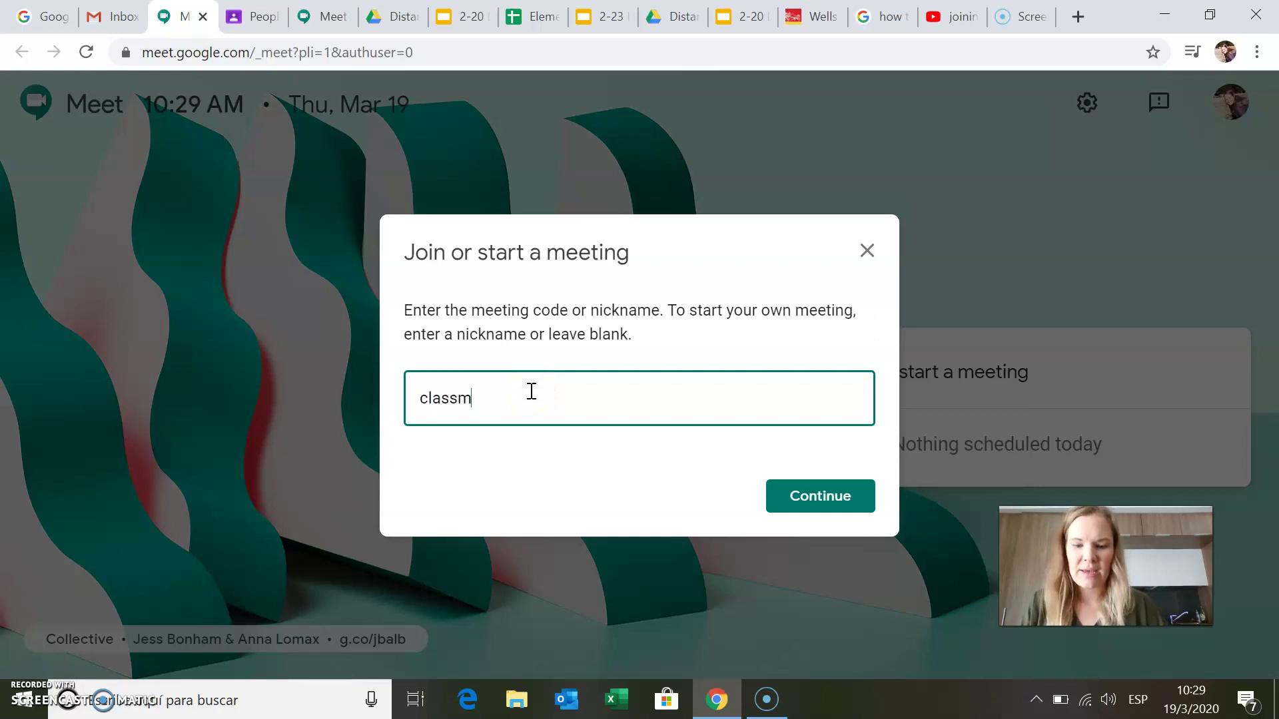
pyautogui.write('eeting220')
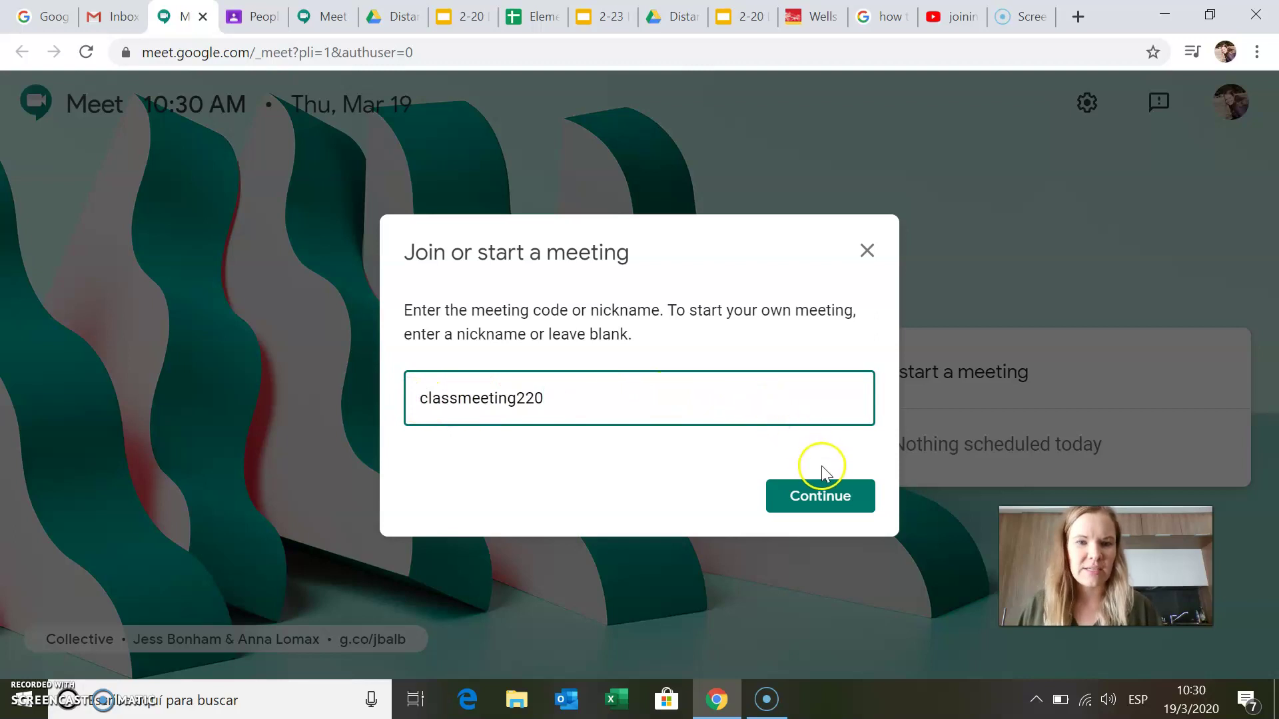
pyautogui.click(825, 505)
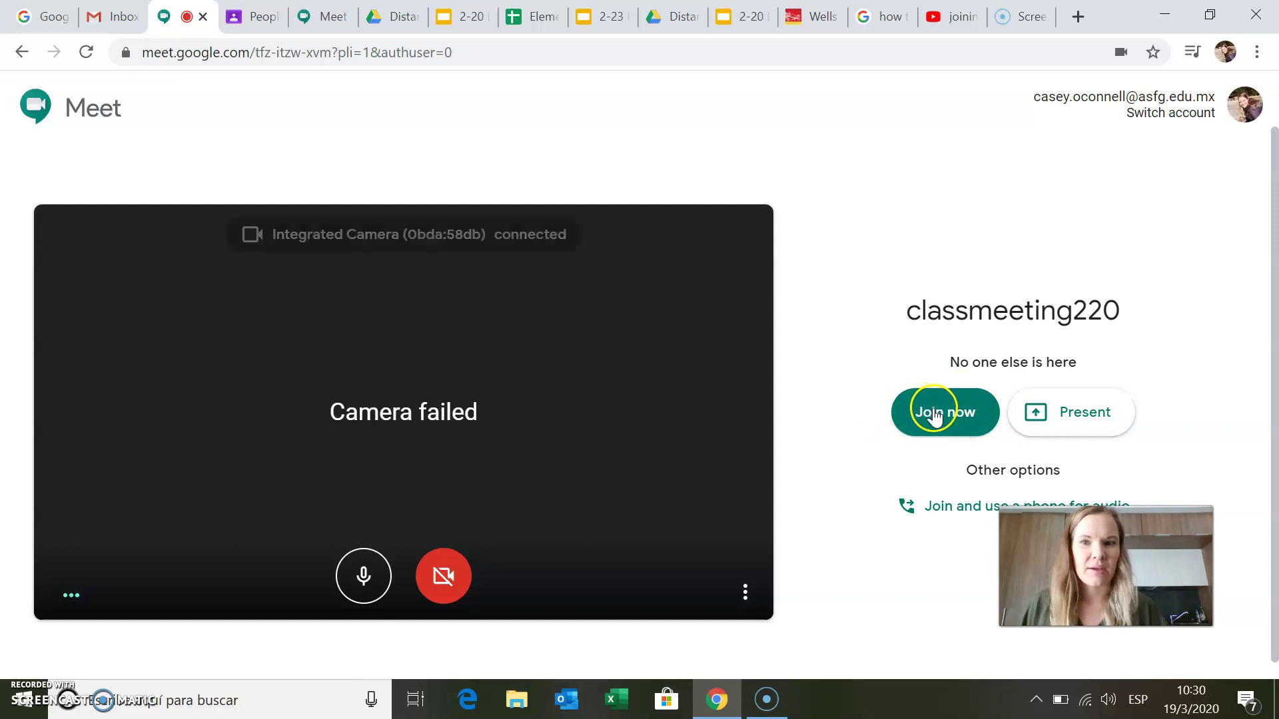
# Step: Join the classmeeting220 call from the preview screen, with the camera off
pyautogui.click(930, 413)
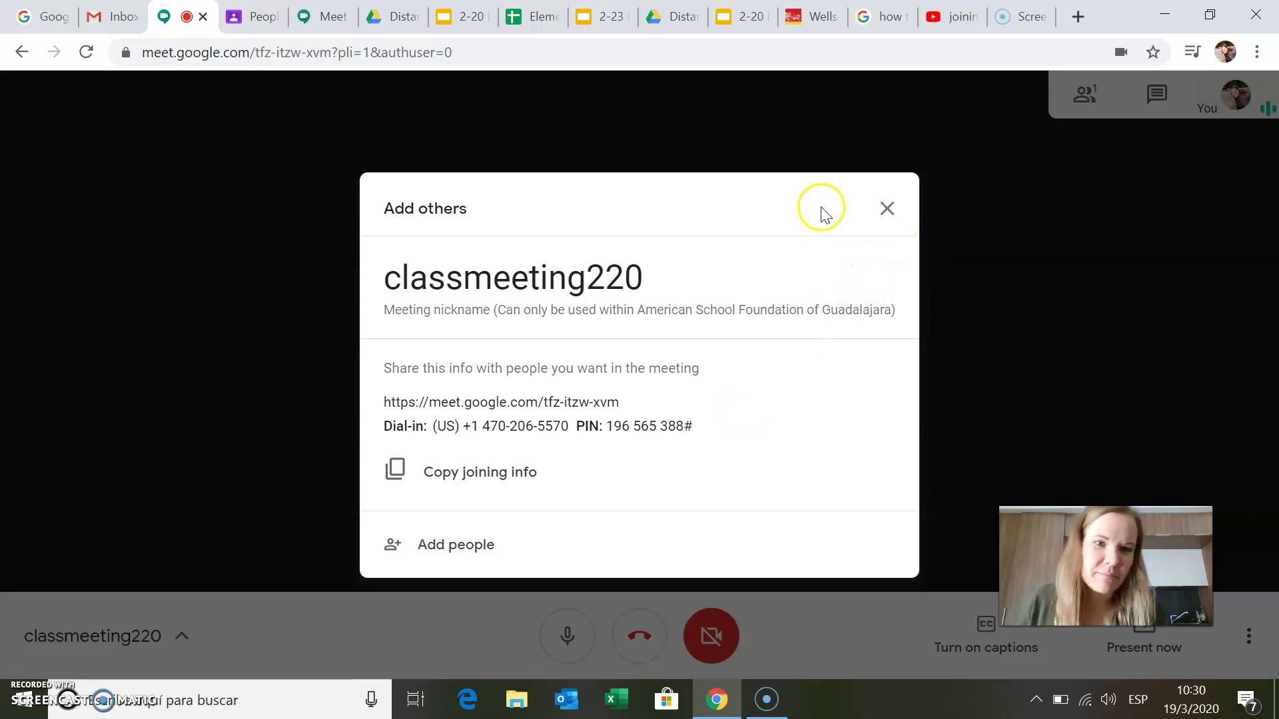
# Step: Close the Add others info dialog in the classmeeting220 call
pyautogui.click(890, 210)
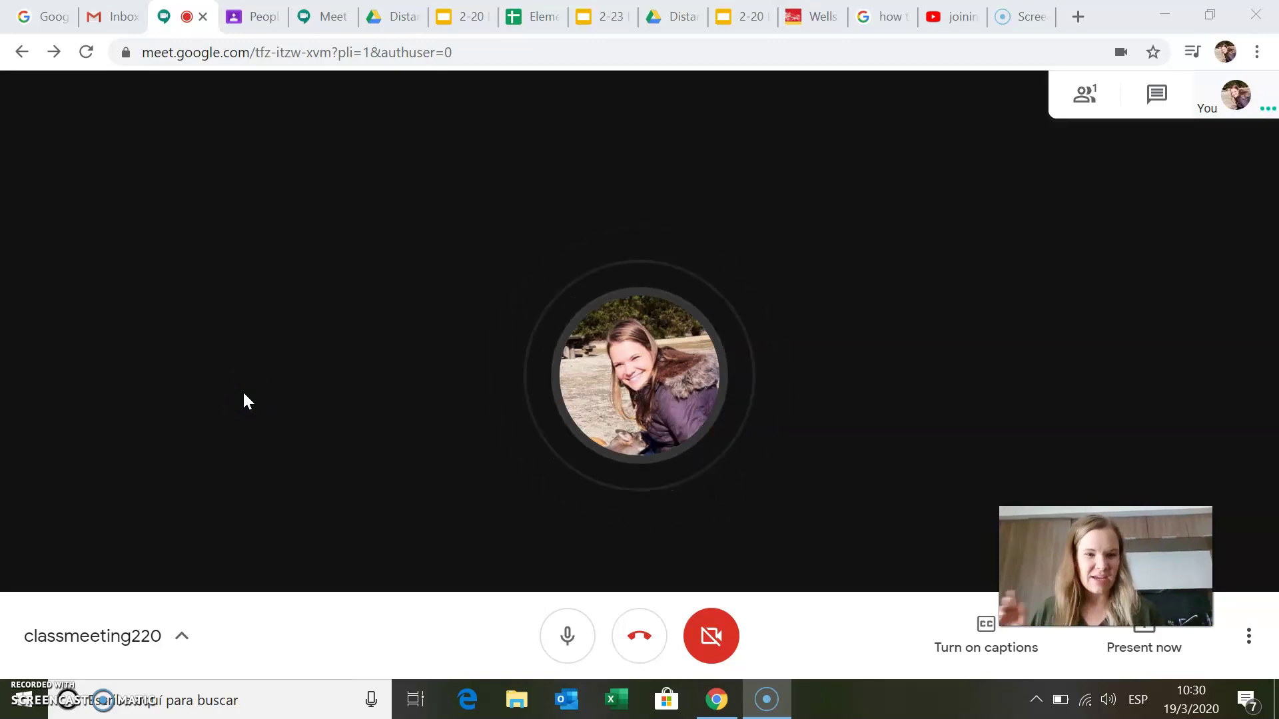
pyautogui.click(445, 380)
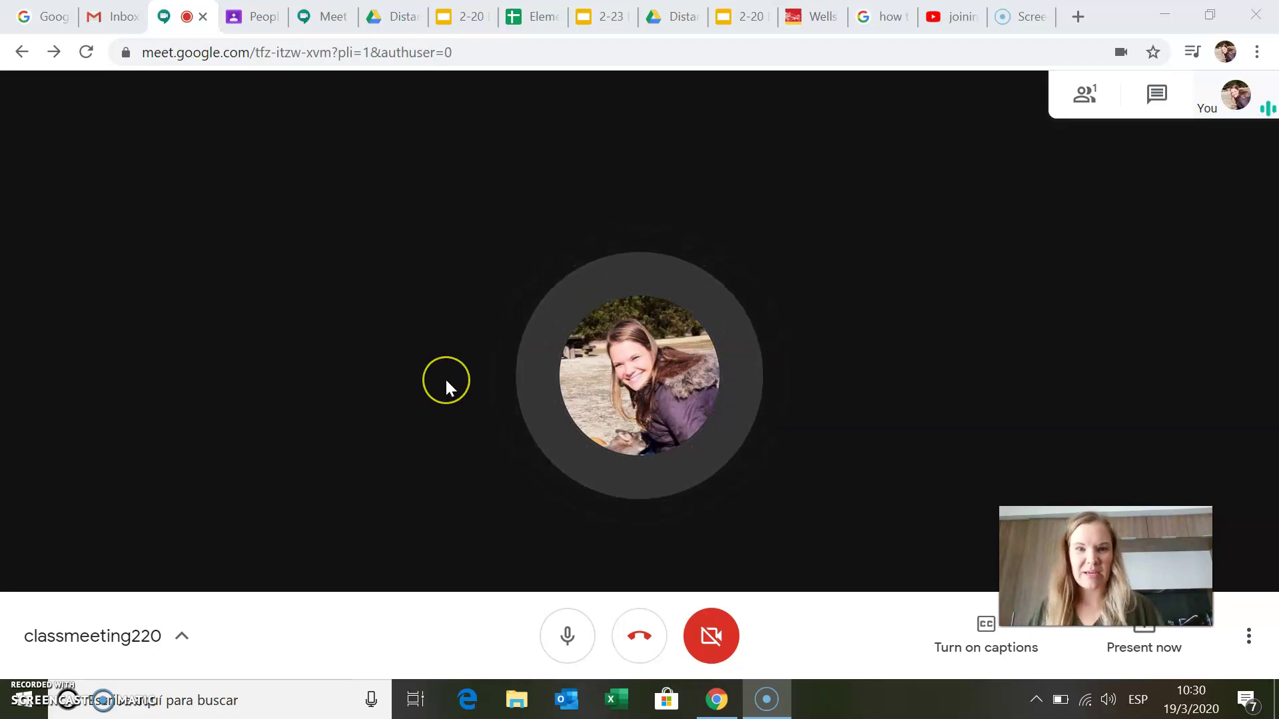